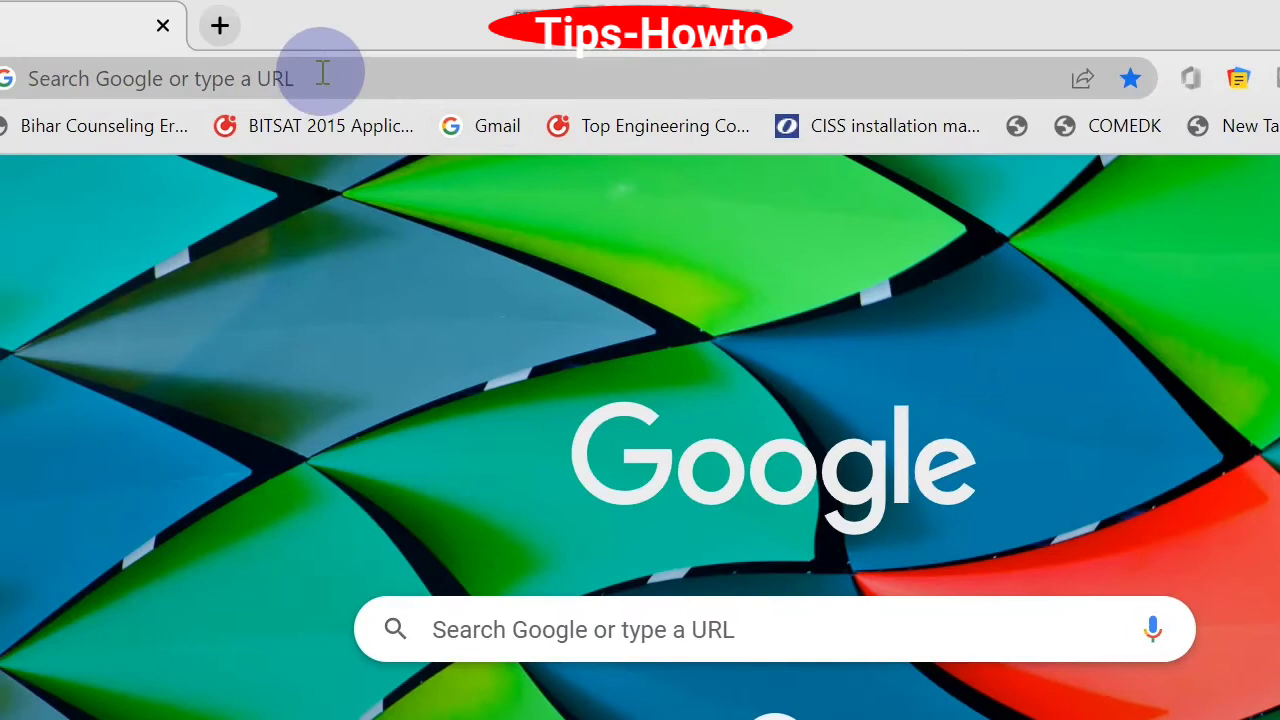
- Enter tips-howto.com in Chrome's address bar
click(322, 72)
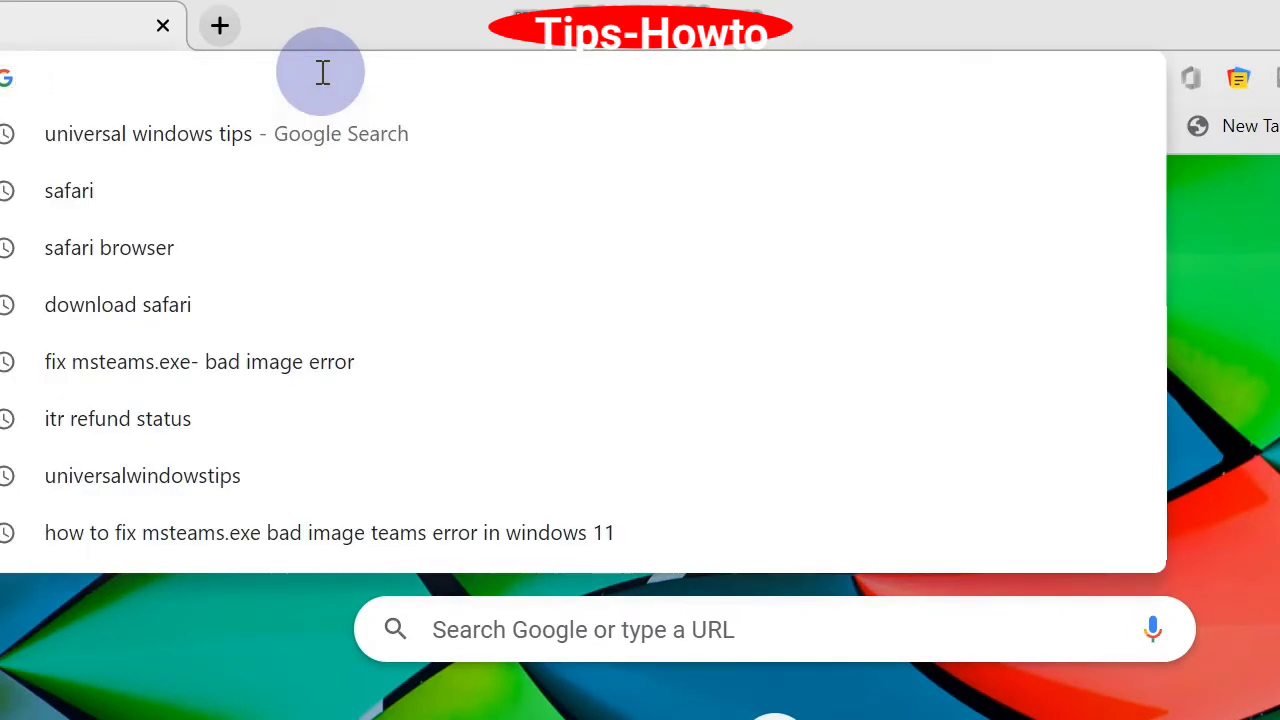
text(ti)
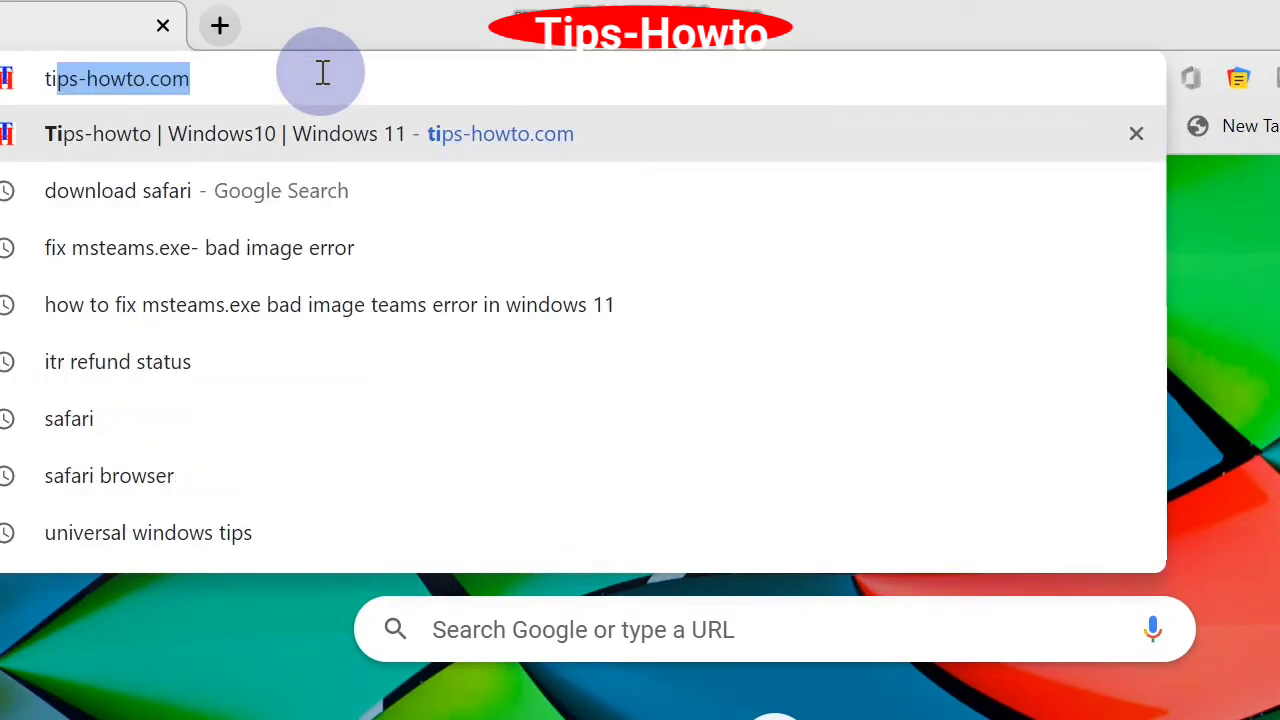
text(ps-h)
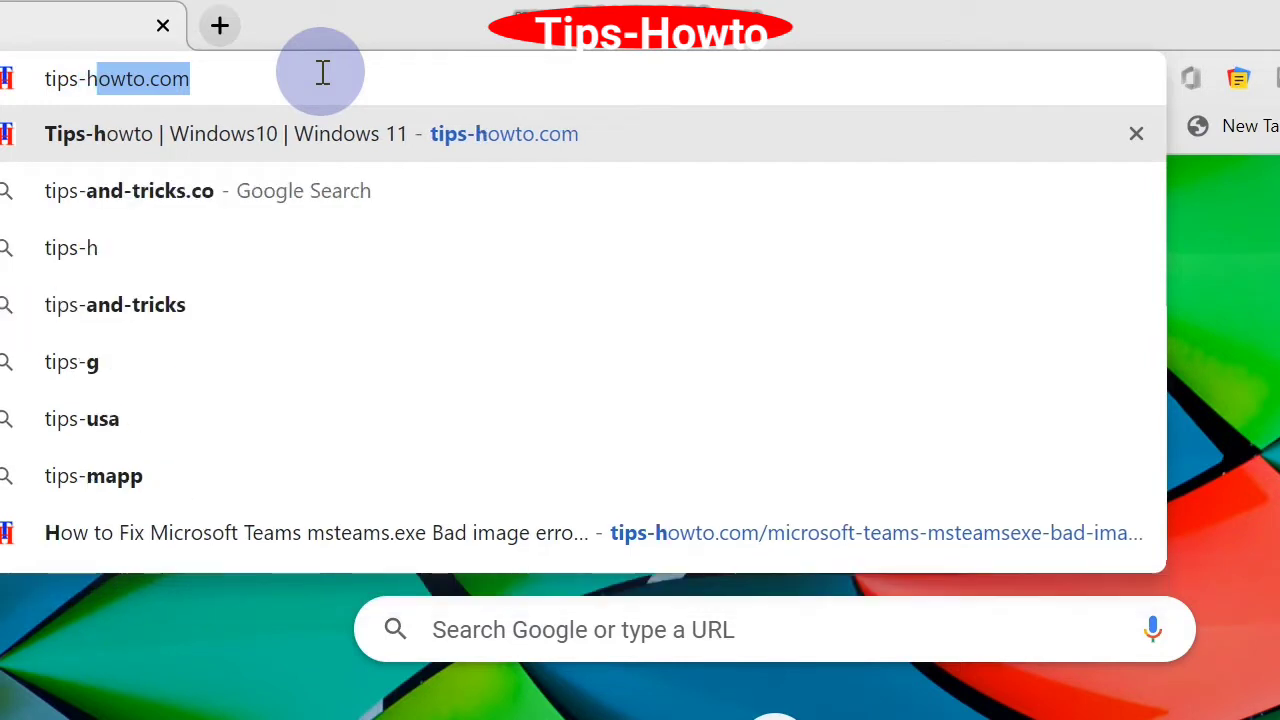
text(owto)
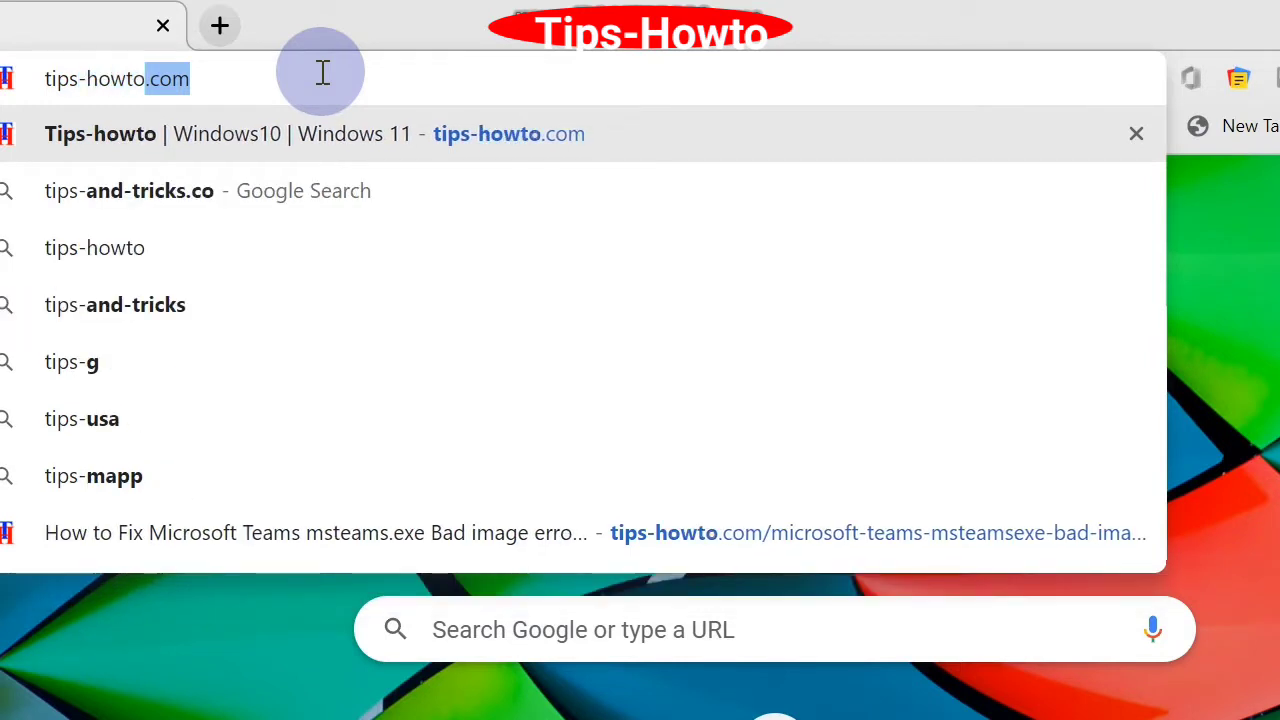
text(.com)
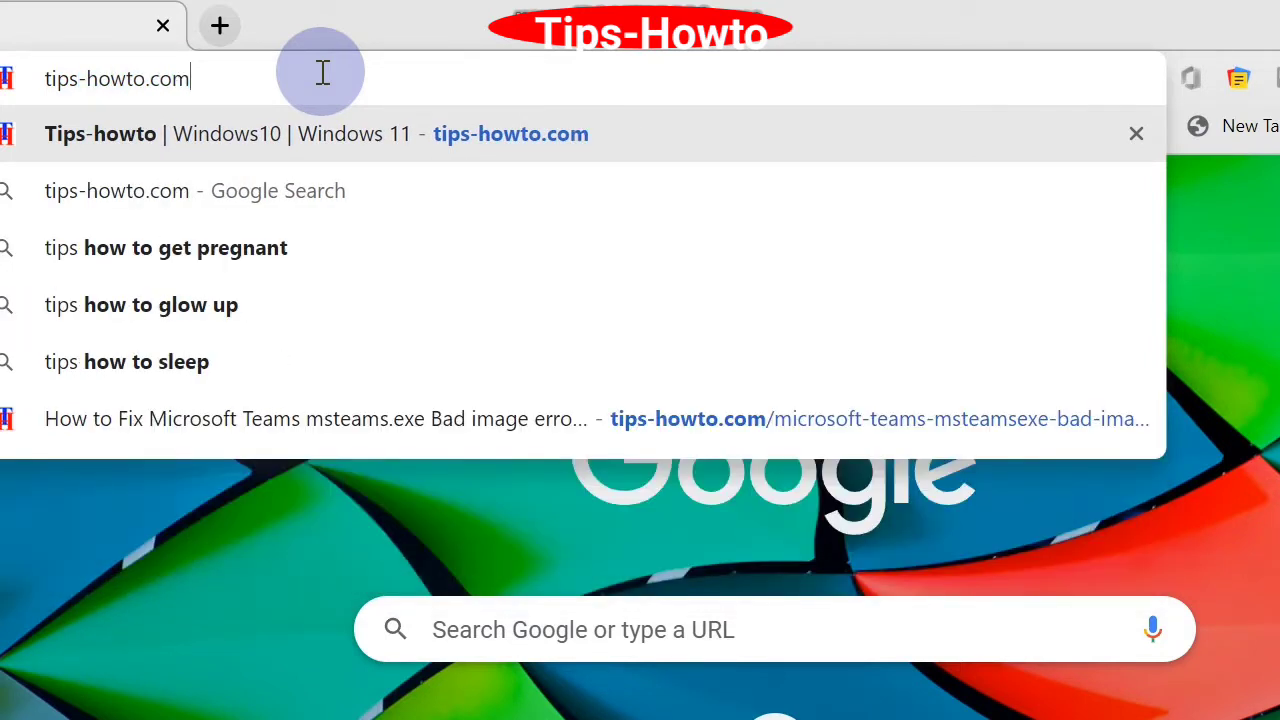
- Load tips-howto.com and confirm via the lock icon that its certificate is valid
key(Return)
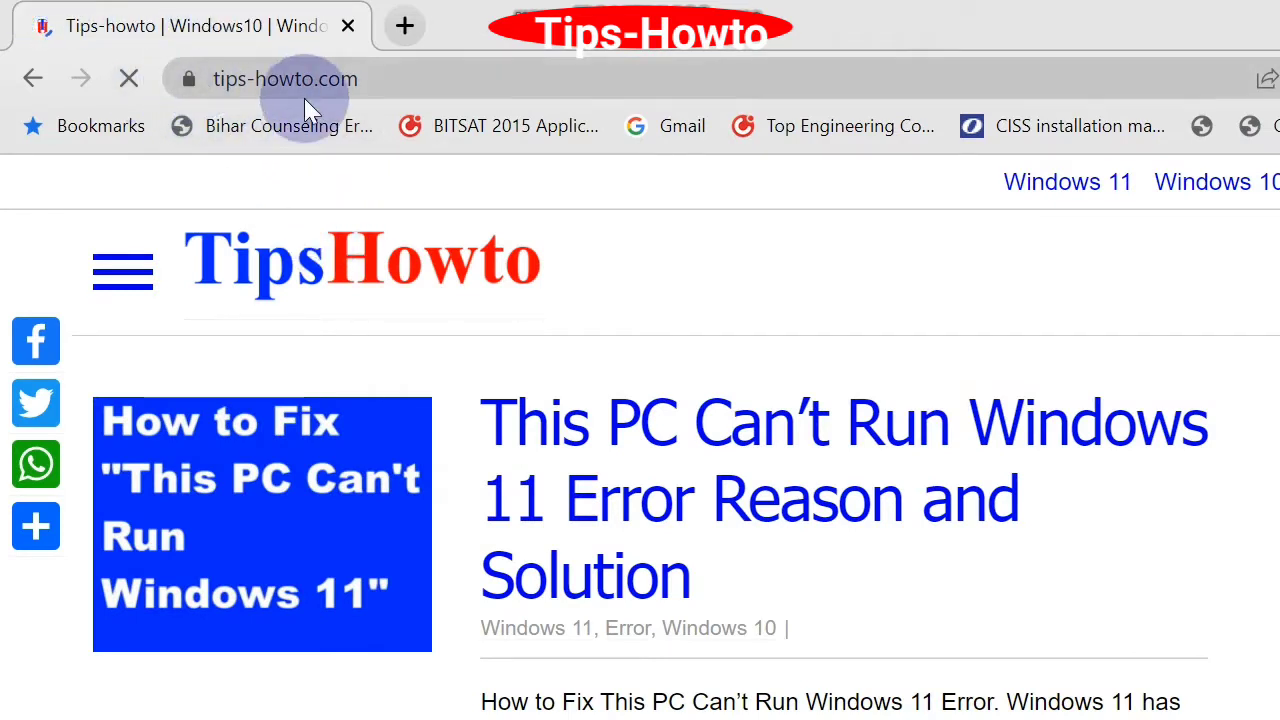
click(186, 82)
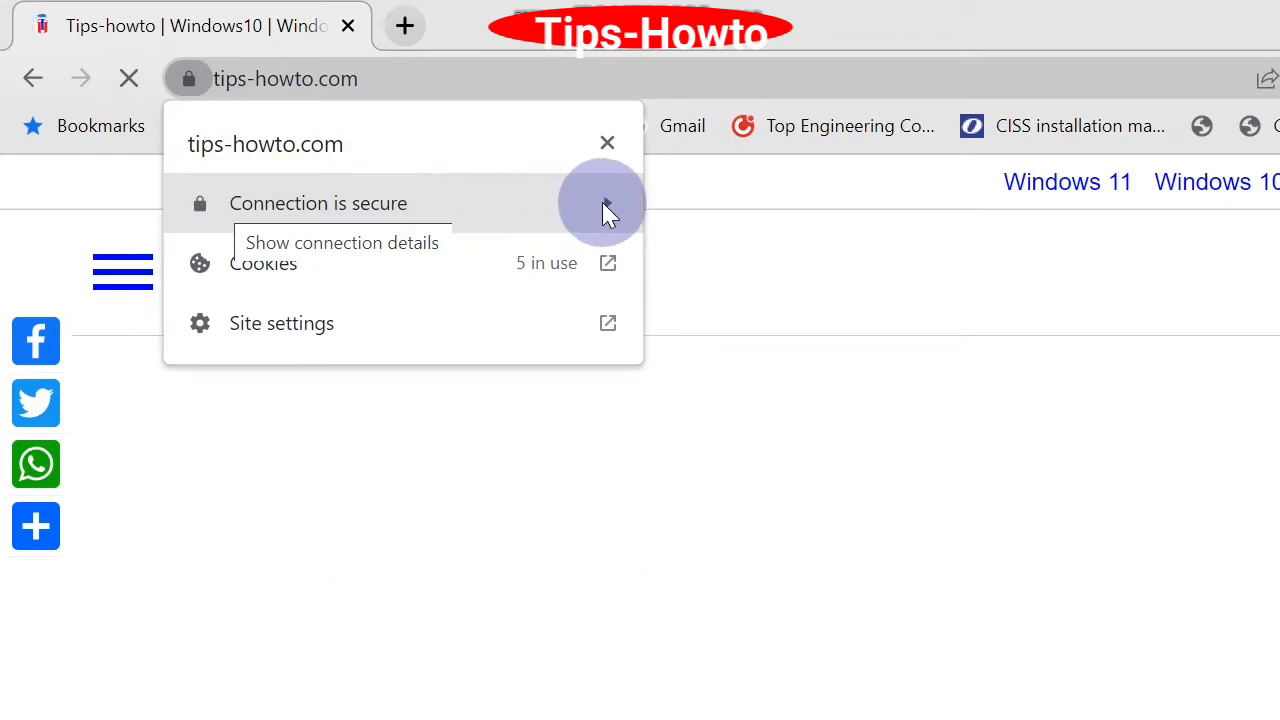
click(607, 212)
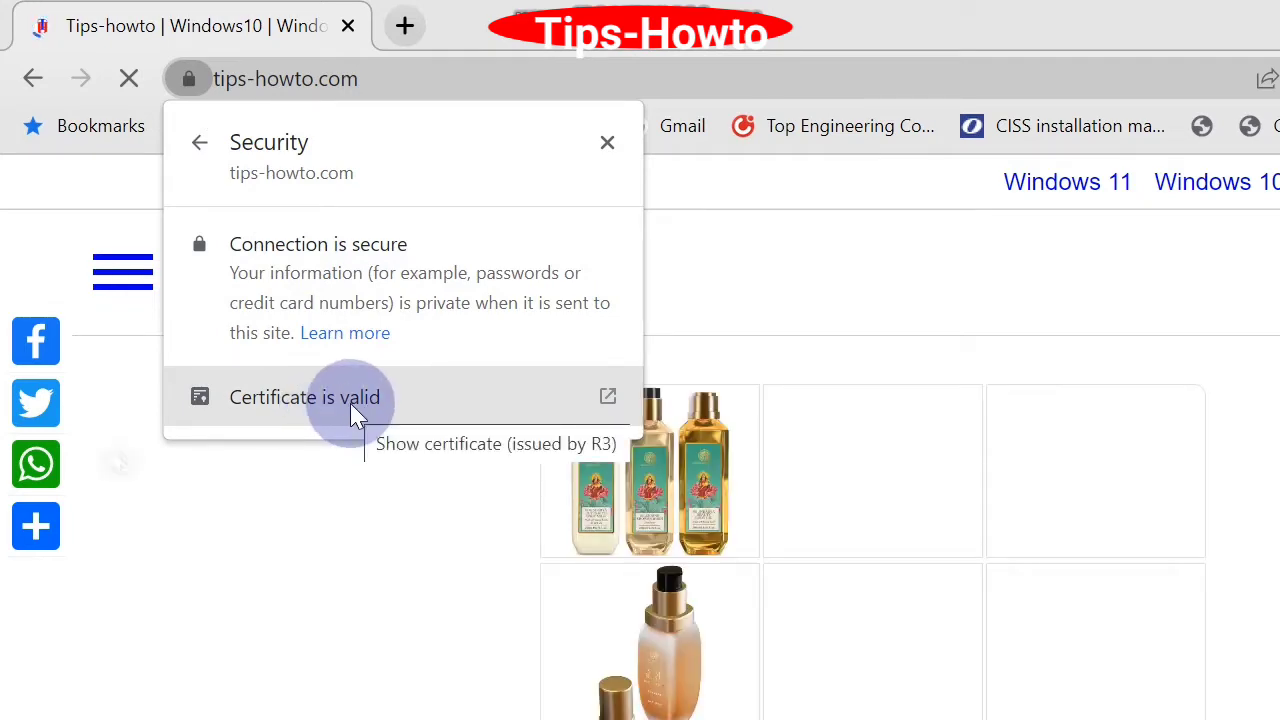
scroll(350, 532, down, 10)
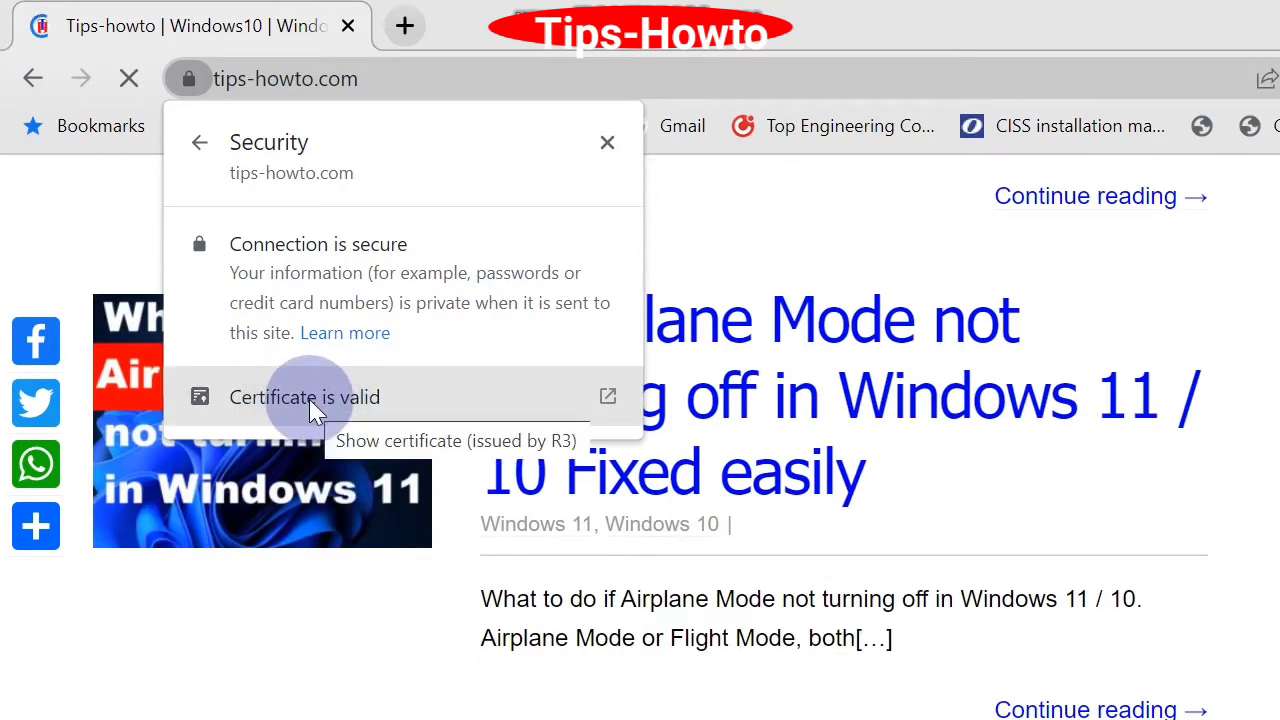
click(744, 170)
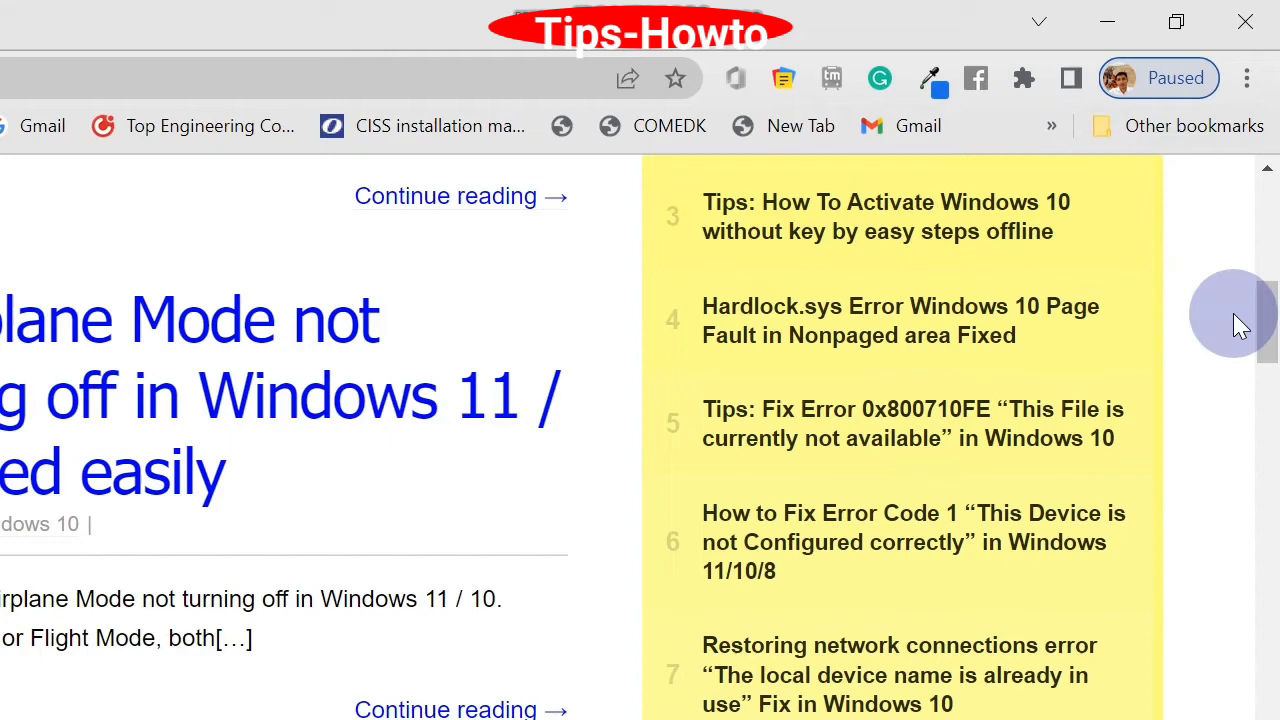
- Inspect the page and review the developer tools Security panel for valid HTTPS
right_click(1206, 491)
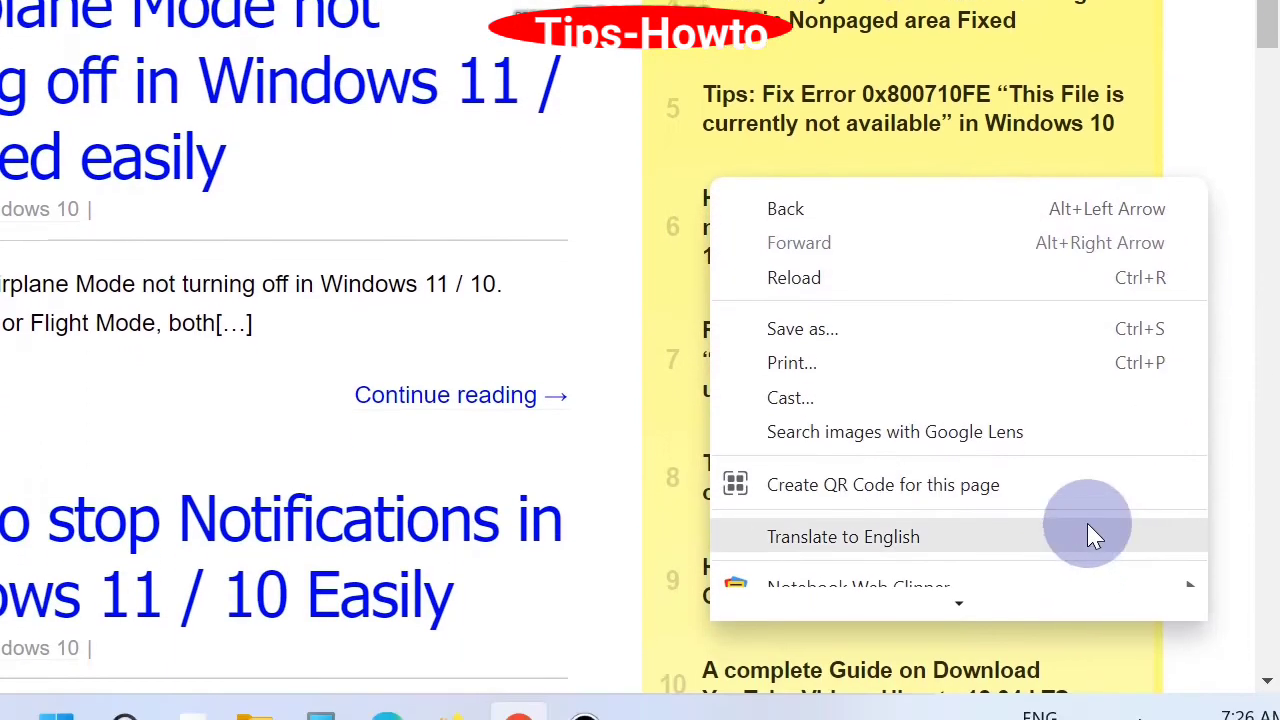
scroll(1087, 523, down, 2)
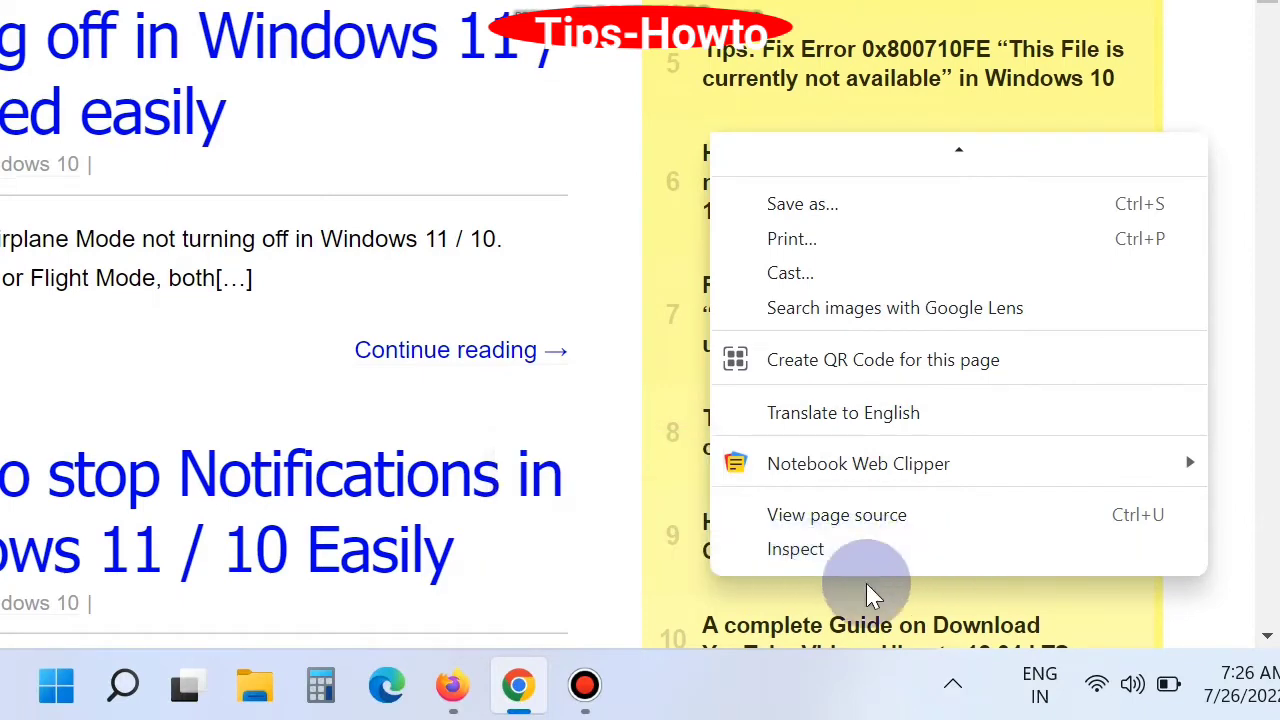
click(790, 556)
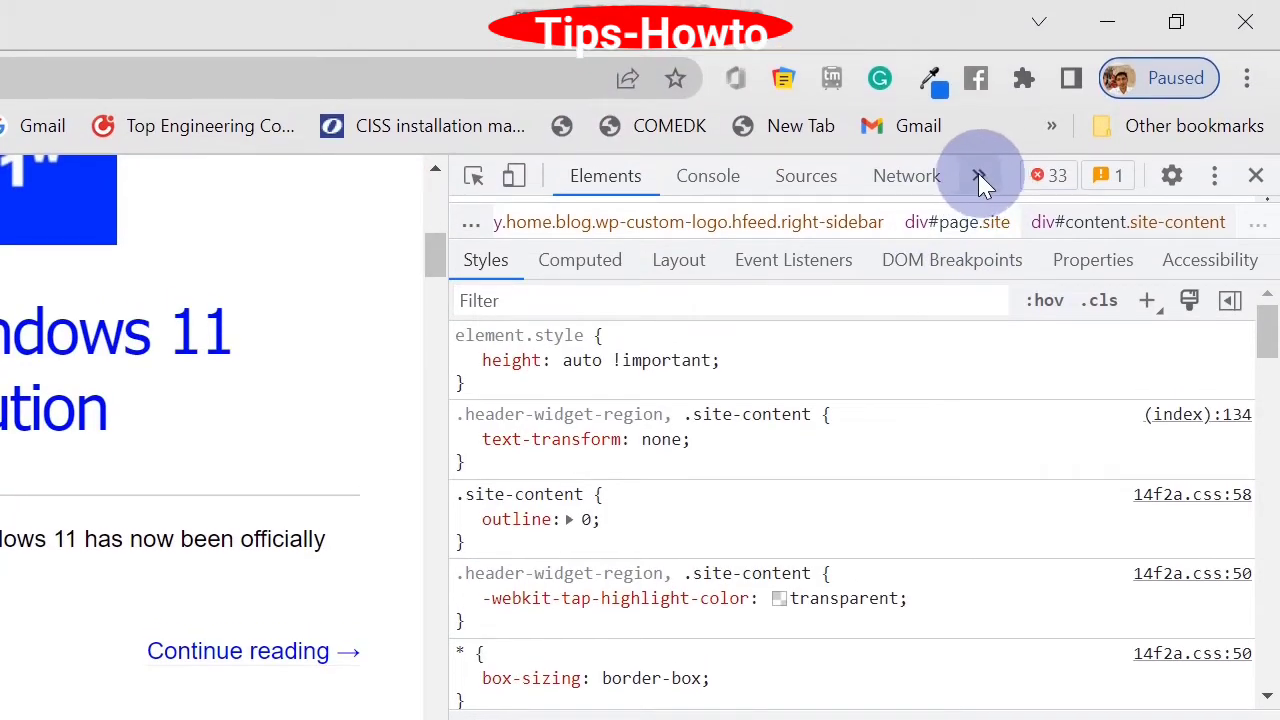
click(979, 178)
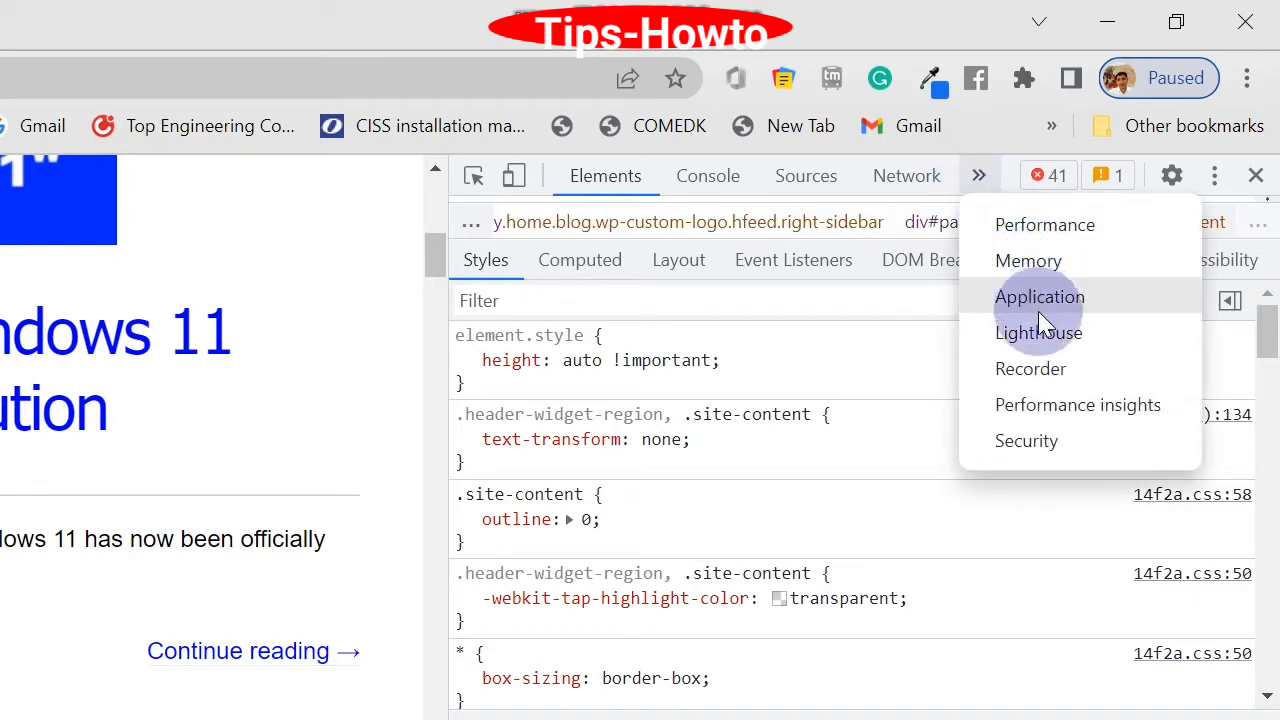
click(1040, 441)
scroll(945, 360, down, 1)
scroll(945, 358, down, 1)
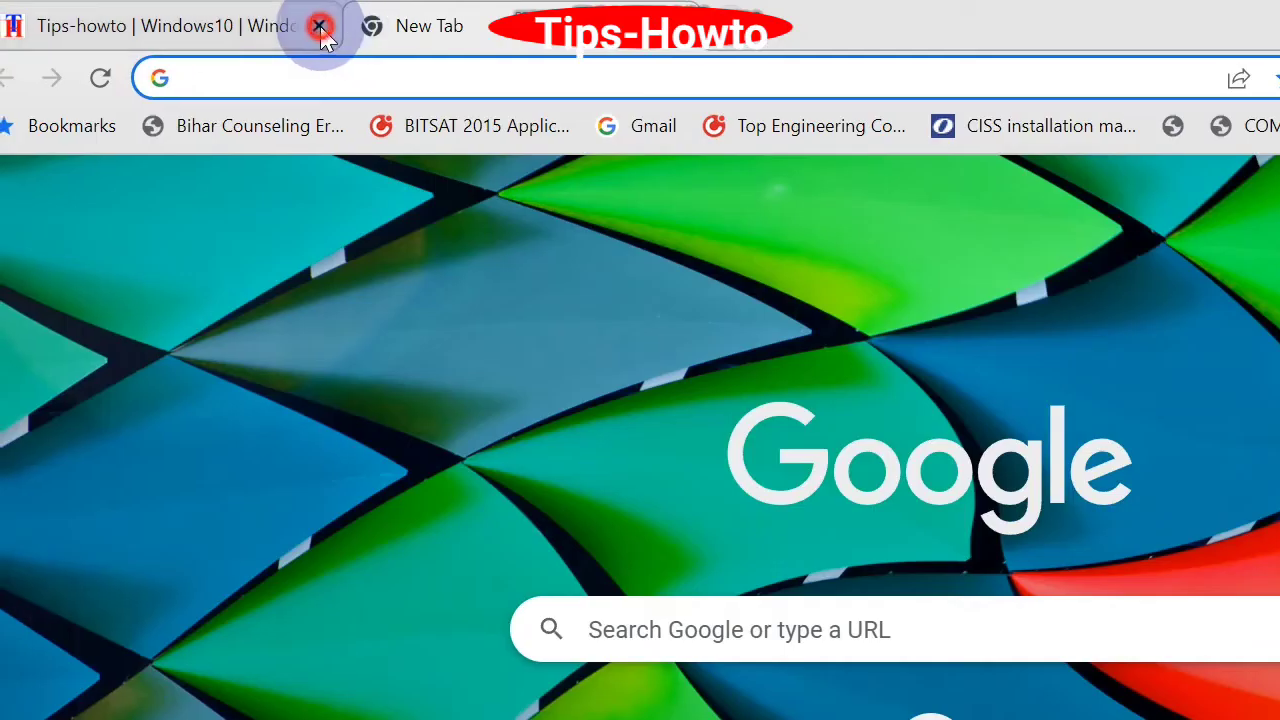
- Close the tips-howto.com tab and clear all-time history, cookies and cached files
click(320, 25)
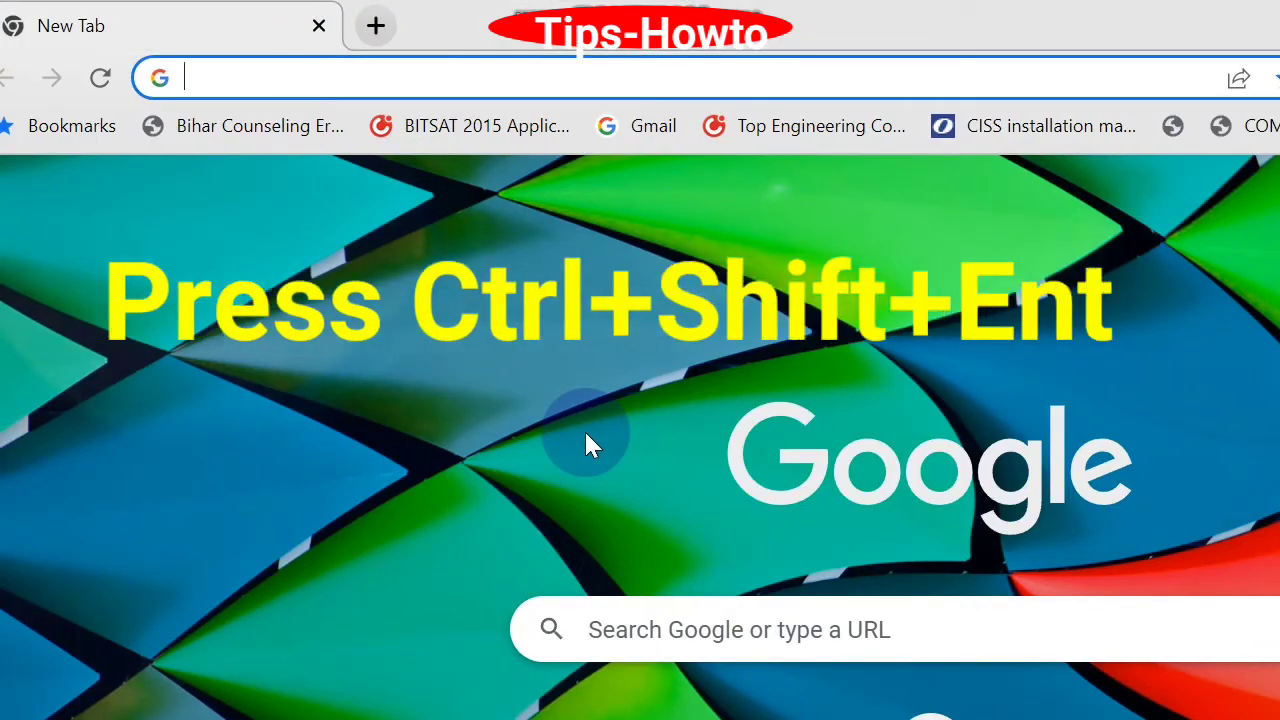
key(ctrl+shift+Delete)
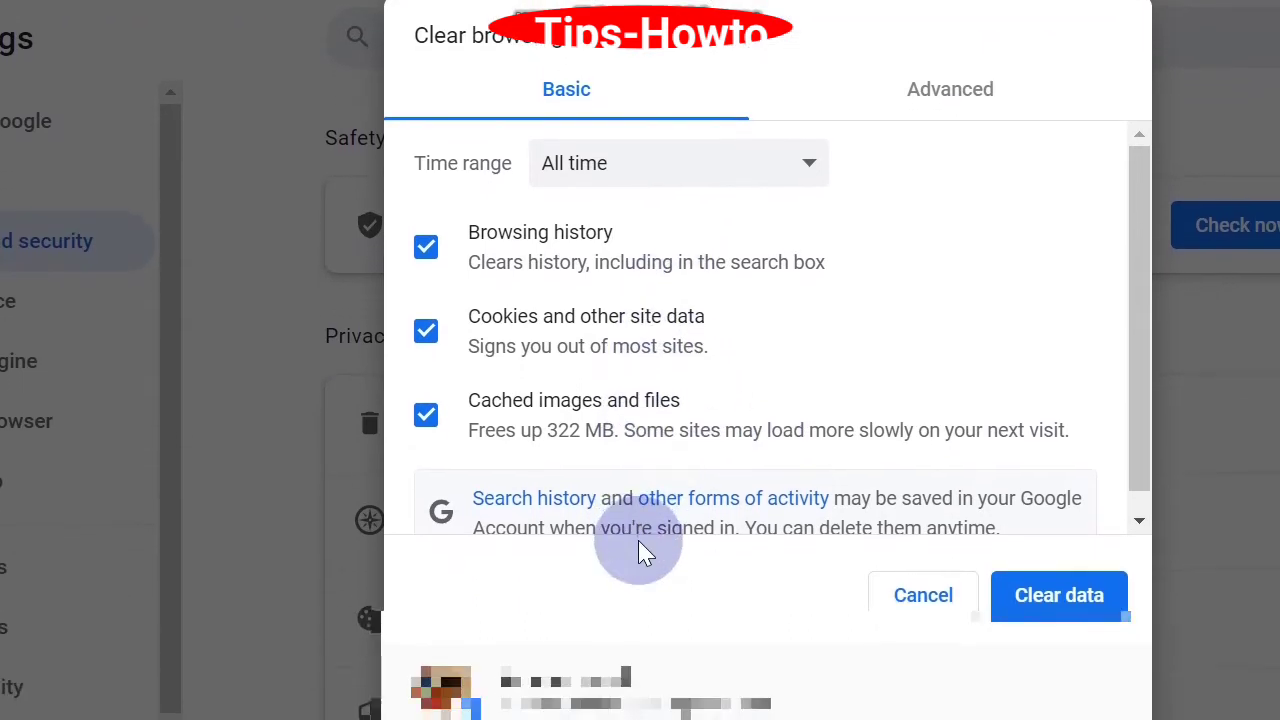
scroll(654, 450, down, 1)
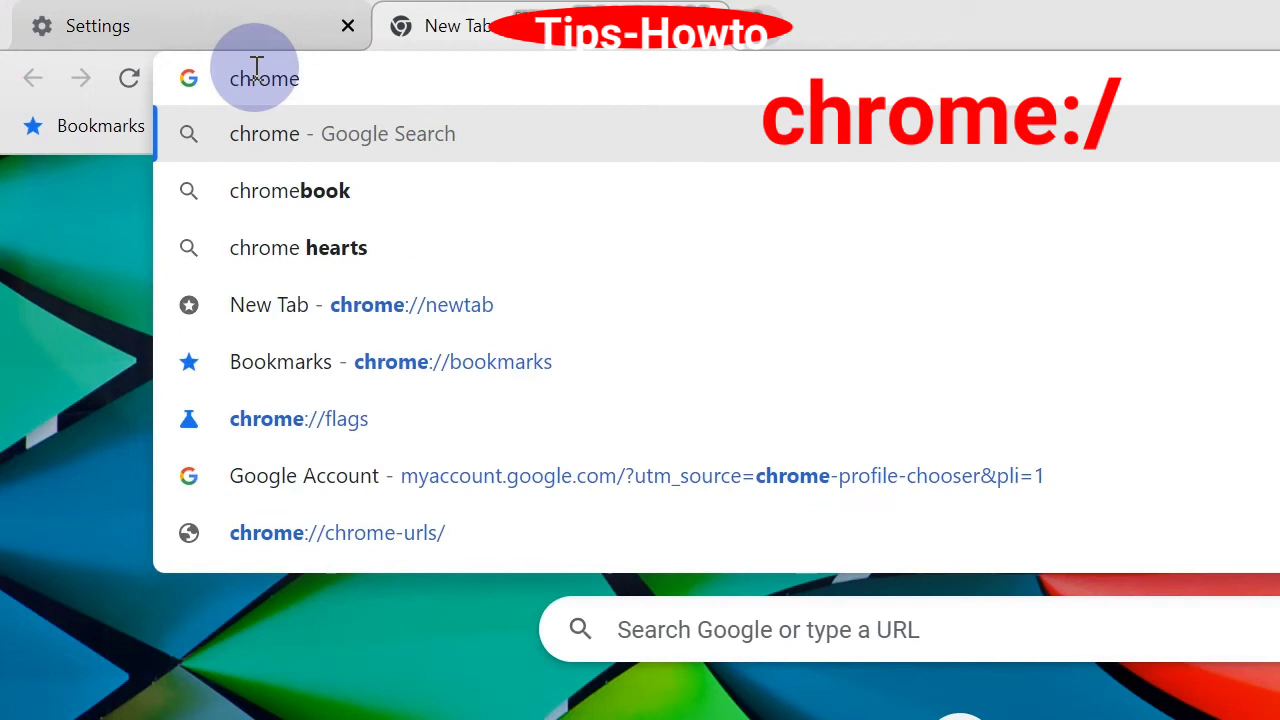
- Filter chrome://flags to 'quic' and open the Experimental QUIC protocol options to disable it
text(:)
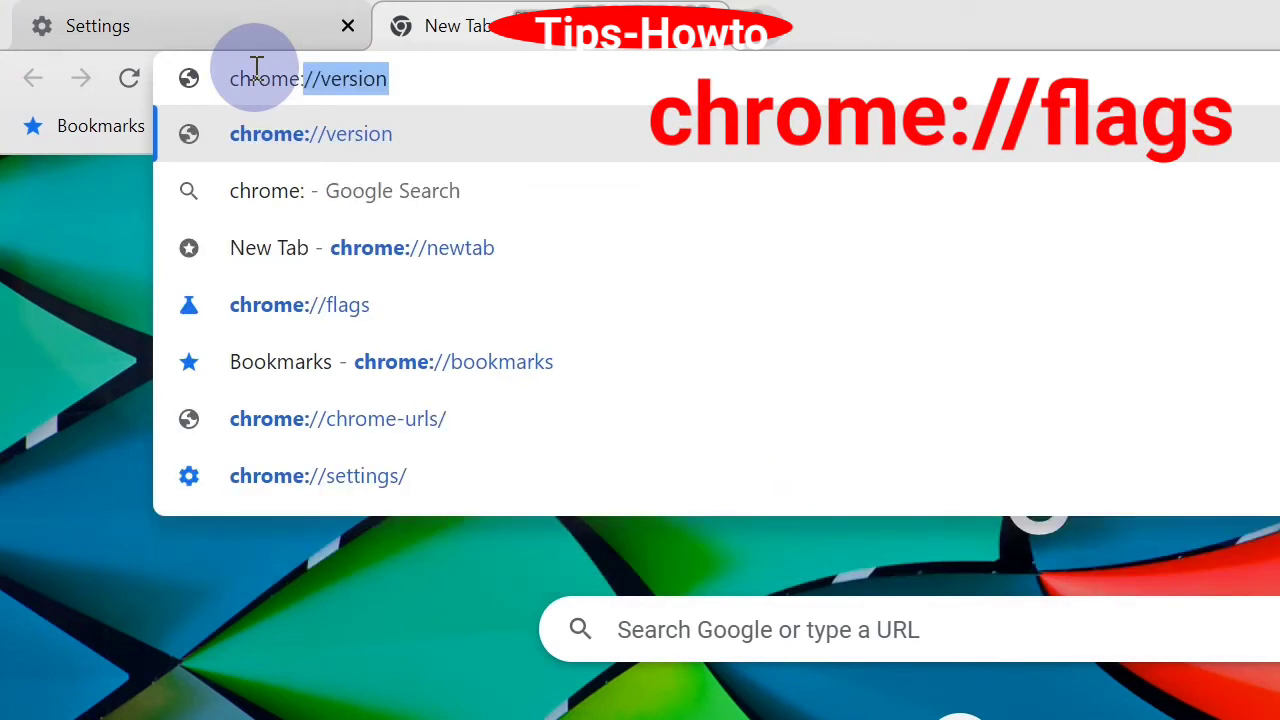
text(//)
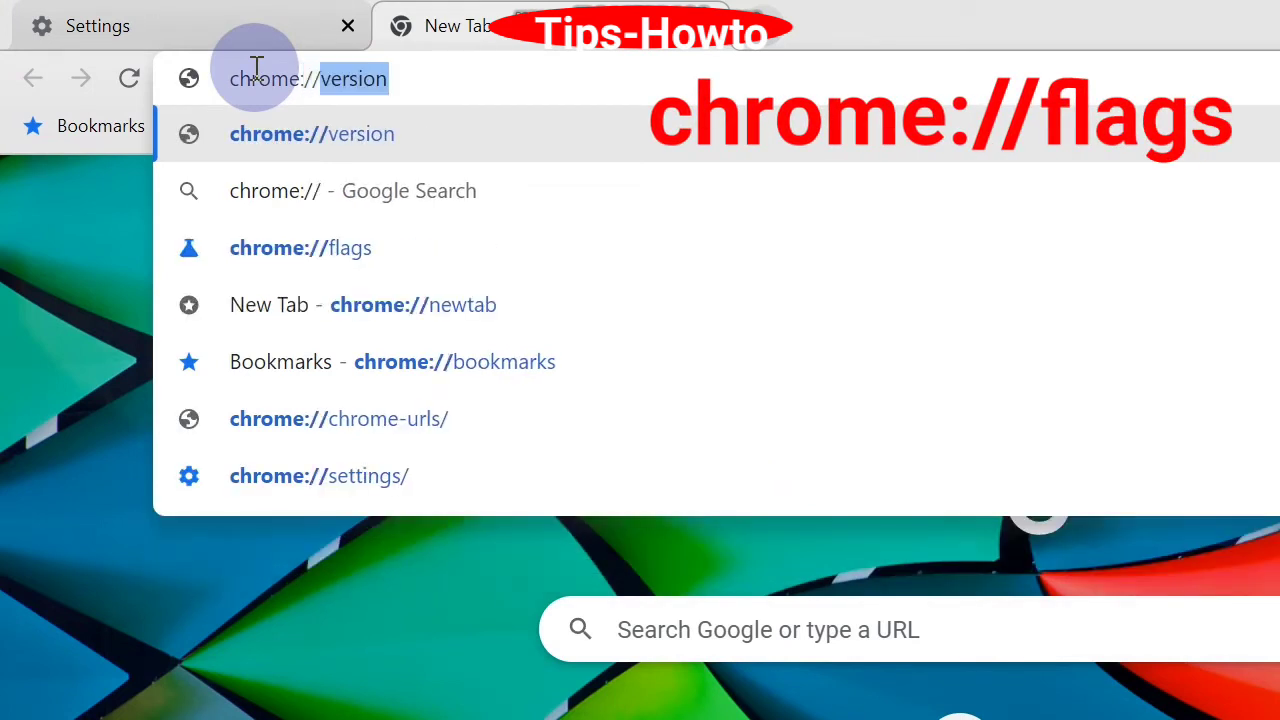
text(flags)
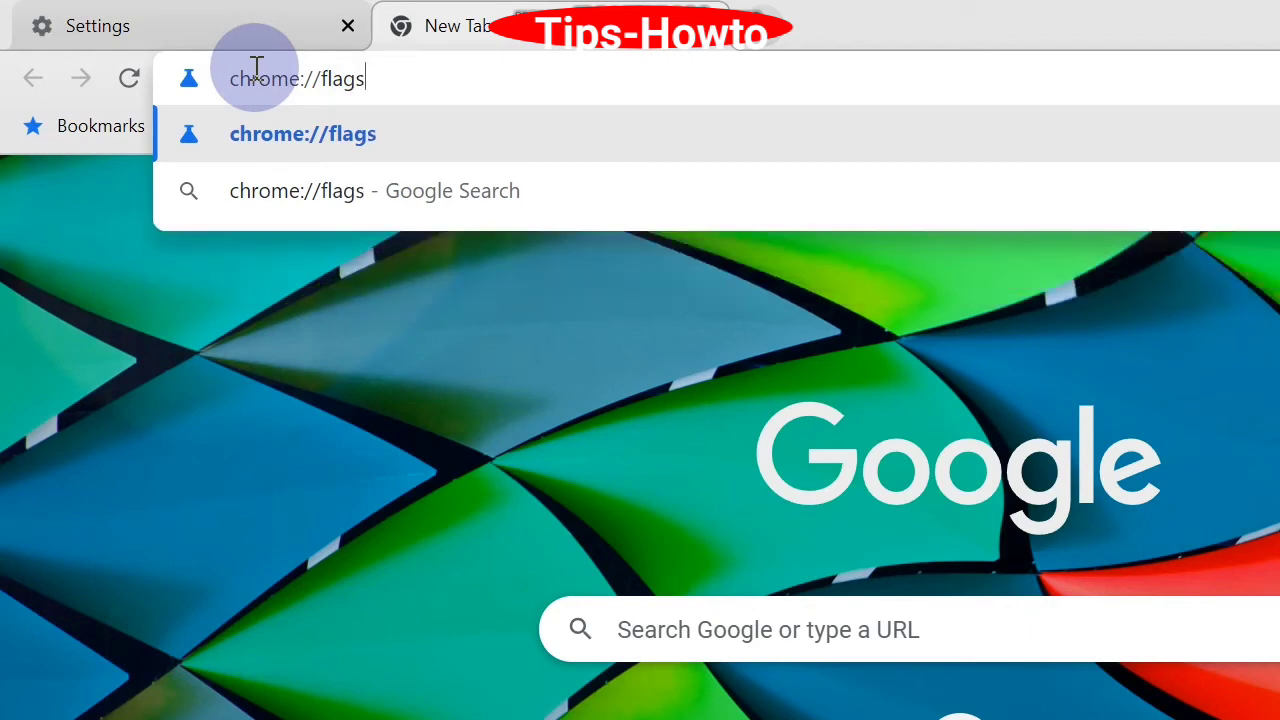
key(Return)
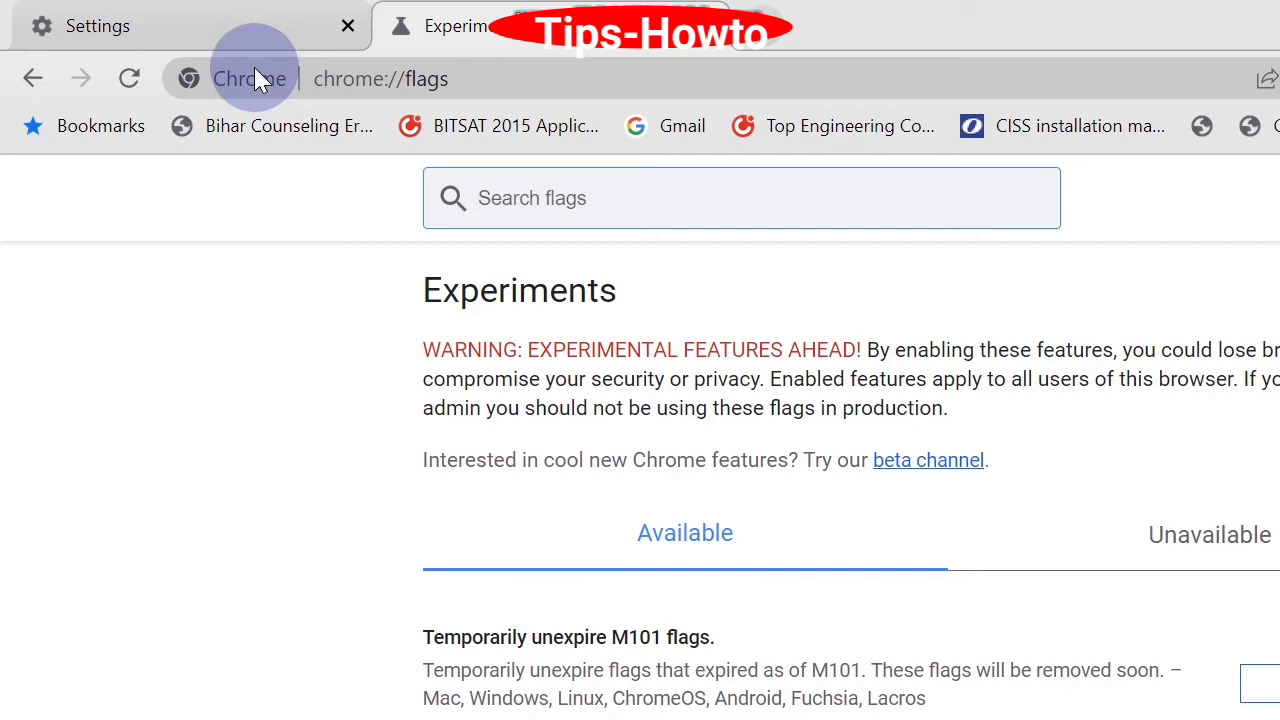
click(625, 200)
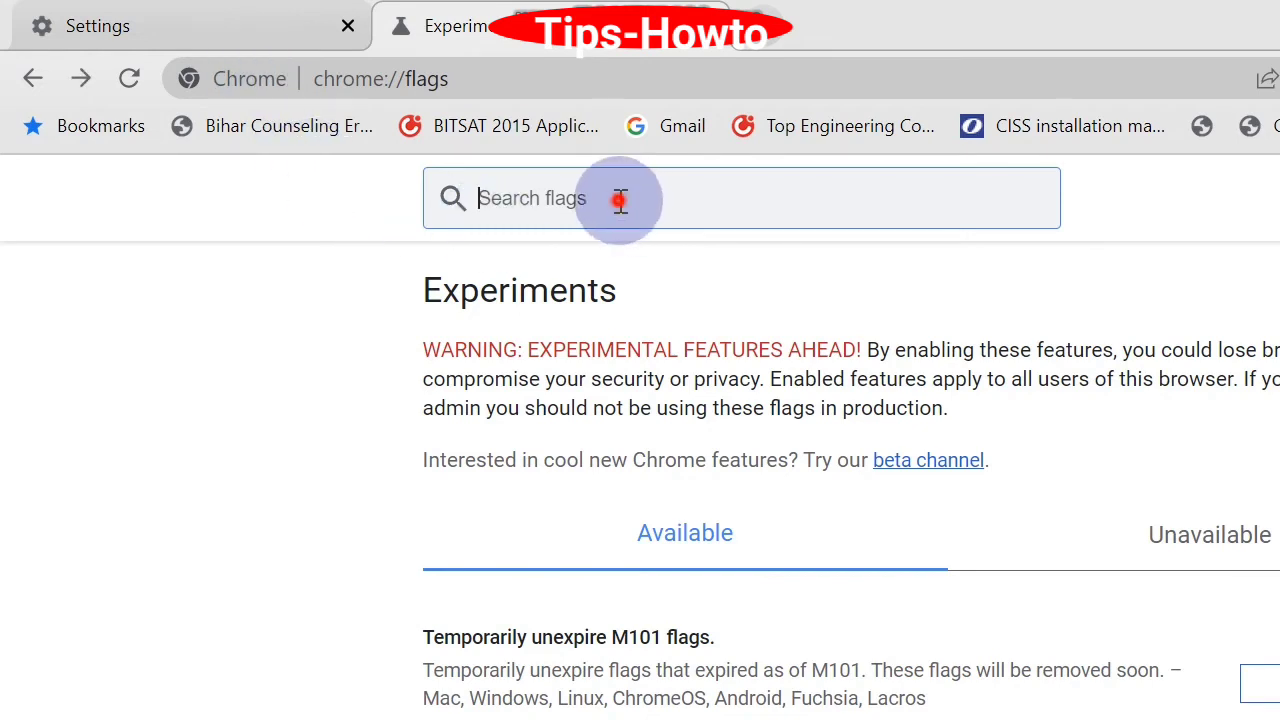
text(quic)
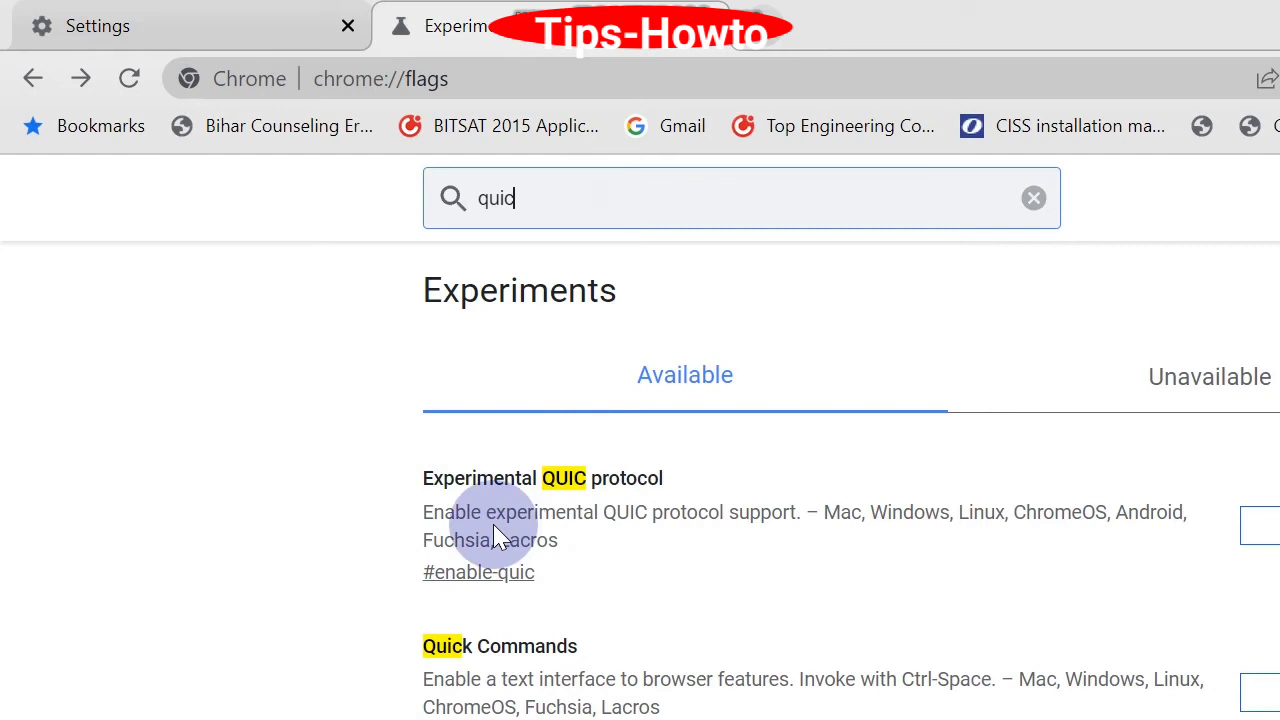
click(1279, 523)
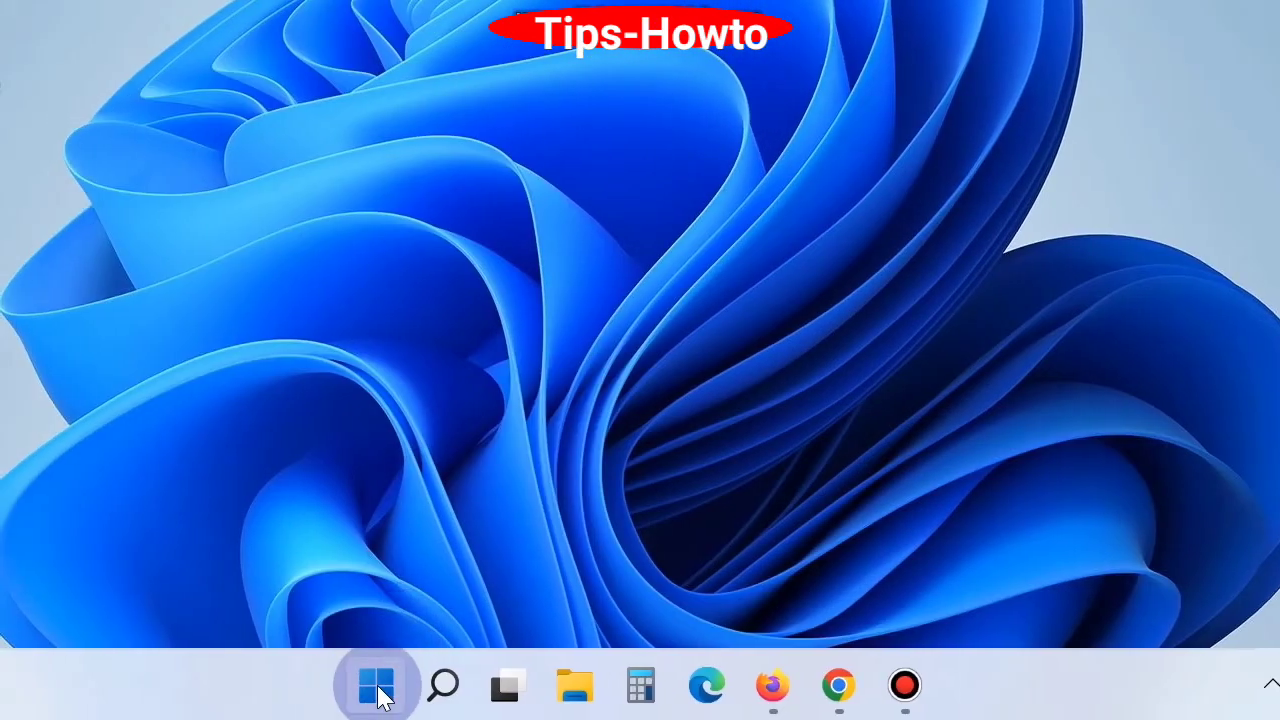
- Run inetcpl.cpl from the Windows Run dialog to open Internet Properties
right_click(376, 686)
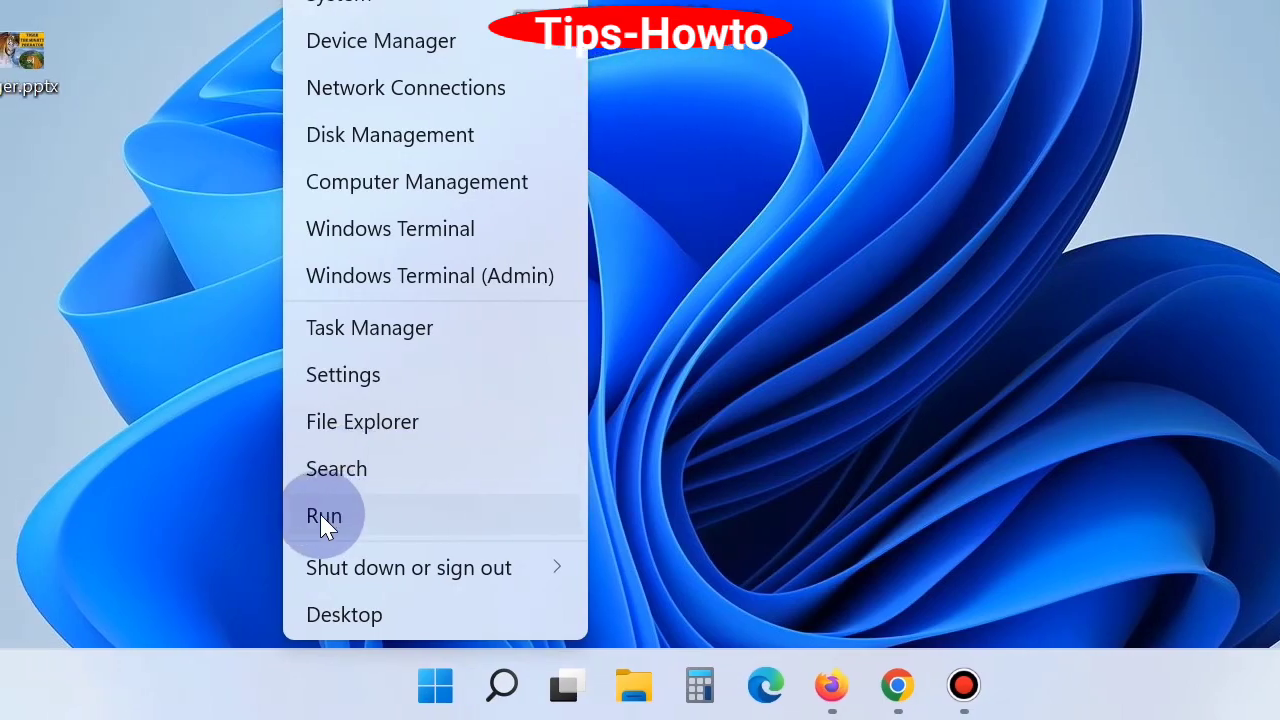
click(351, 516)
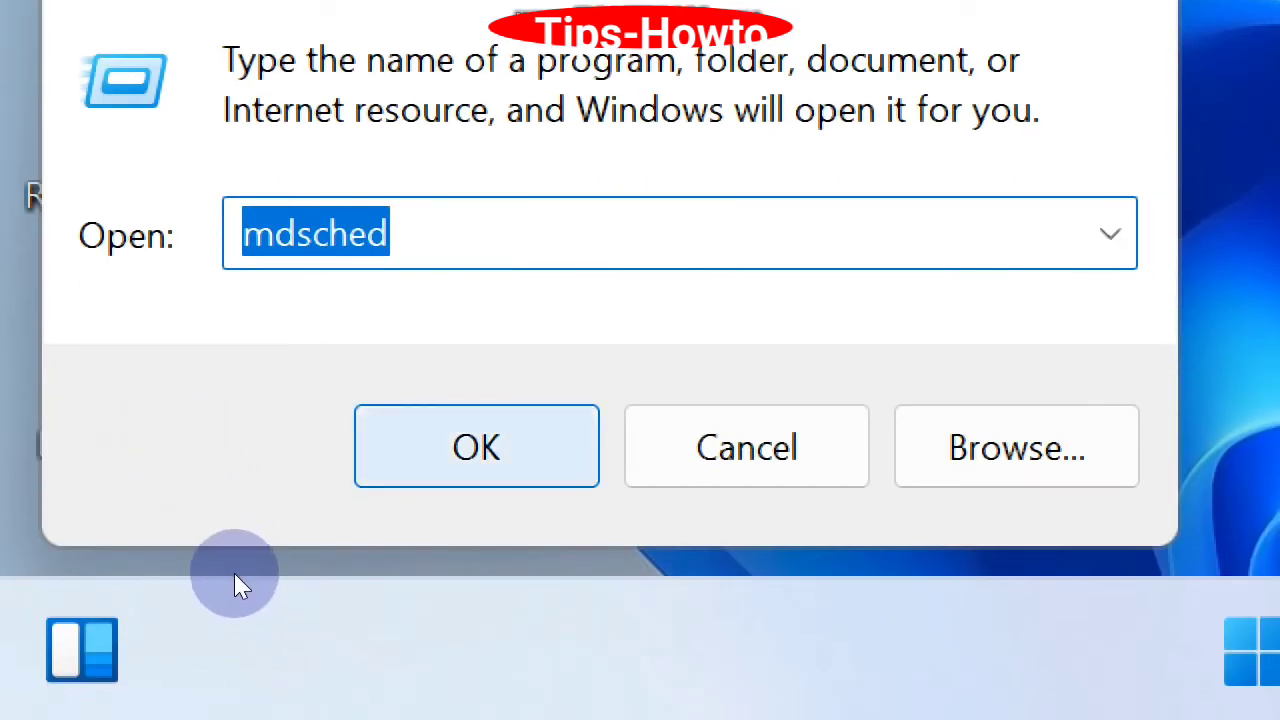
text(i)
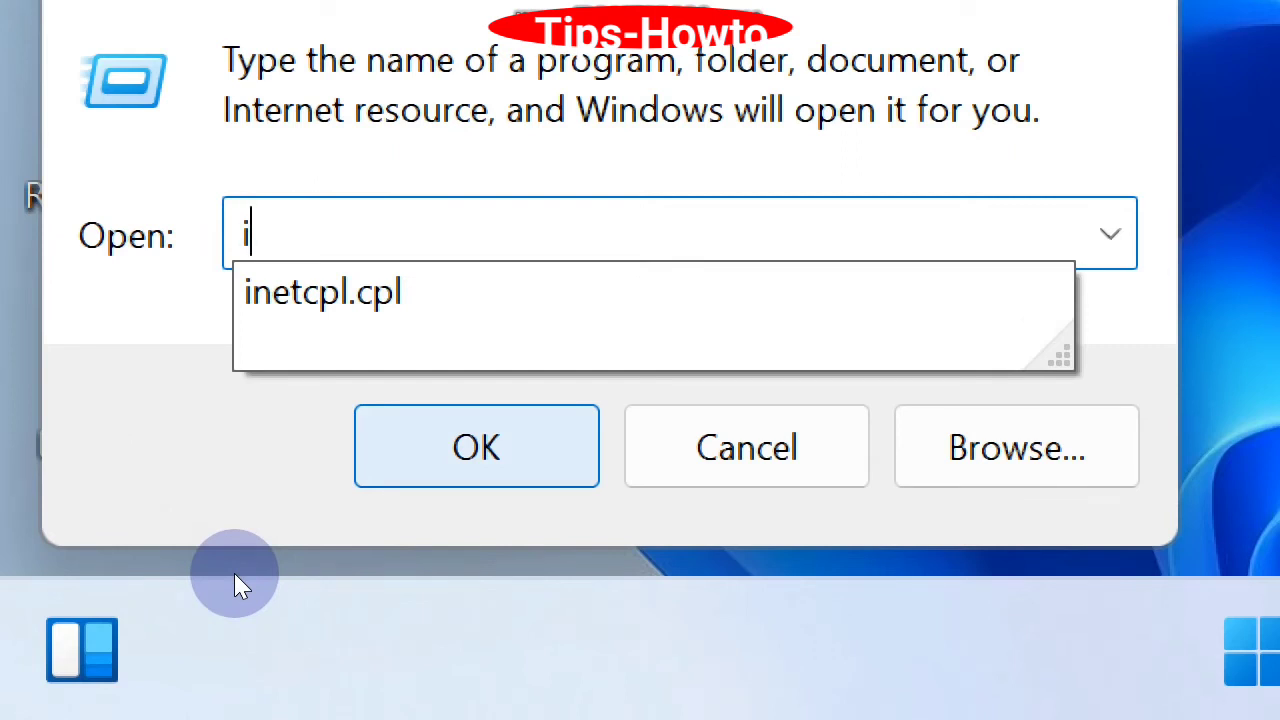
key(Down)
click(151, 509)
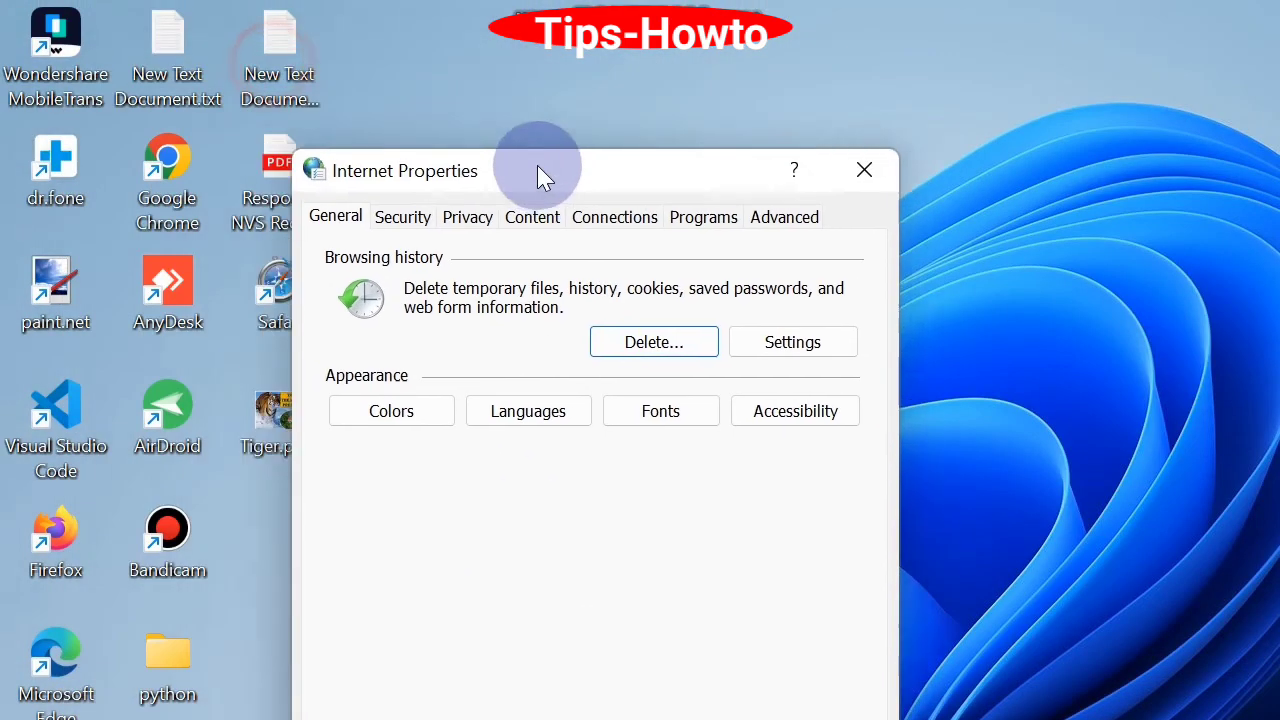
- Move Internet Properties to the right and show its Content settings
drag(537, 165, 845, 205)
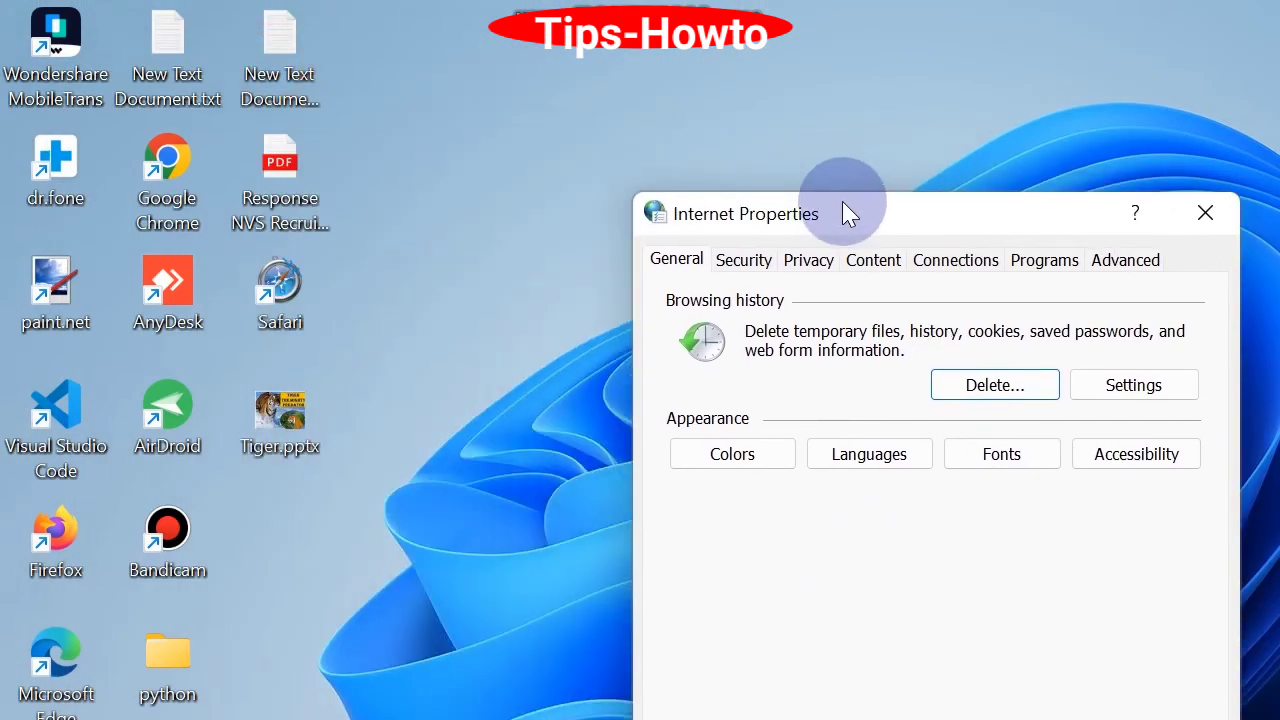
click(884, 262)
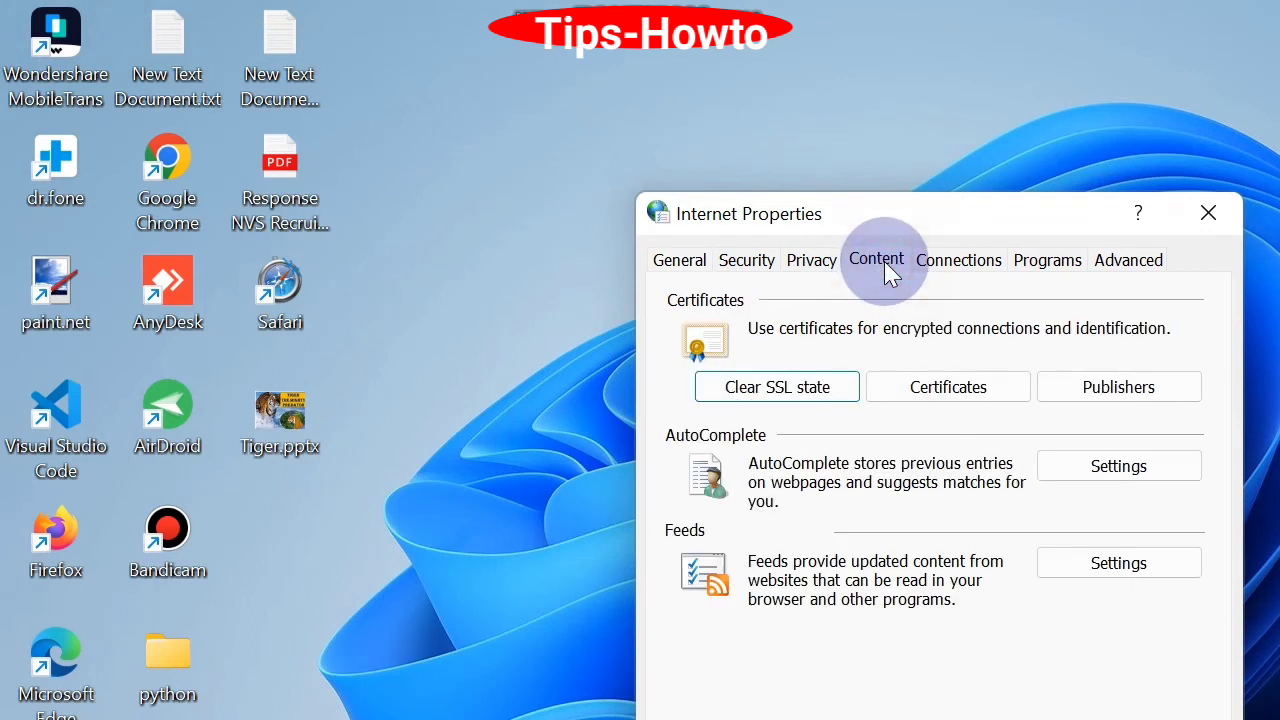